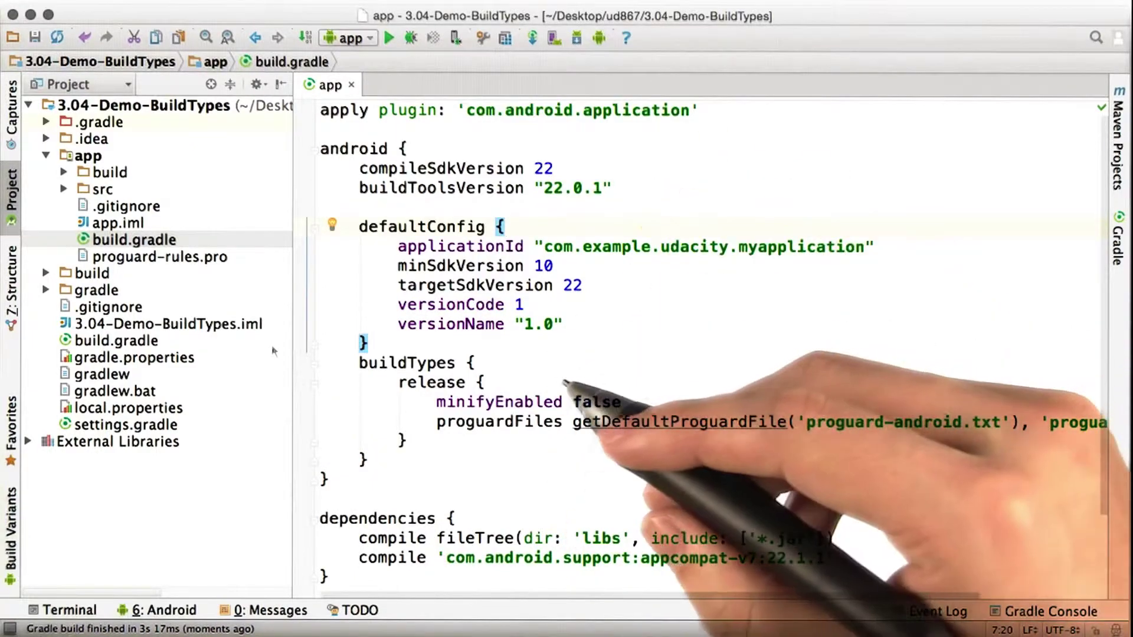
# Step: Open the Gradle pane to list the app's tasks, including assembleDebug and assembleRelease
pyautogui.click(1117, 237)
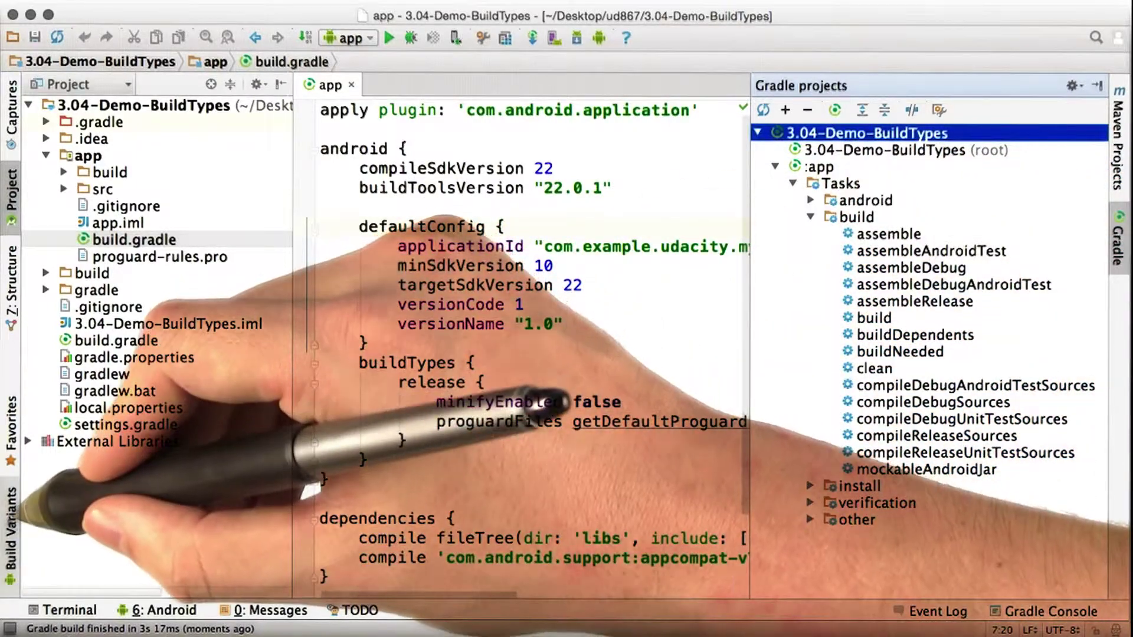
# Step: Open the Build Variants tool window for the app module
pyautogui.click(11, 528)
# Step: Expand the app module's variant dropdown to show debug and release, with debug selected
pyautogui.click(181, 427)
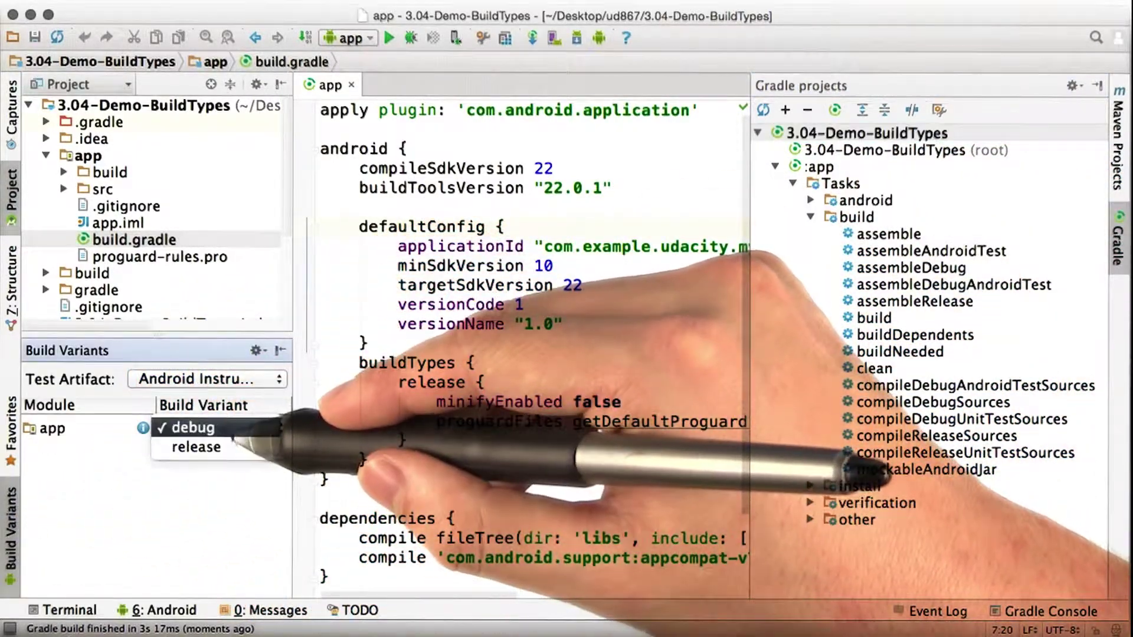